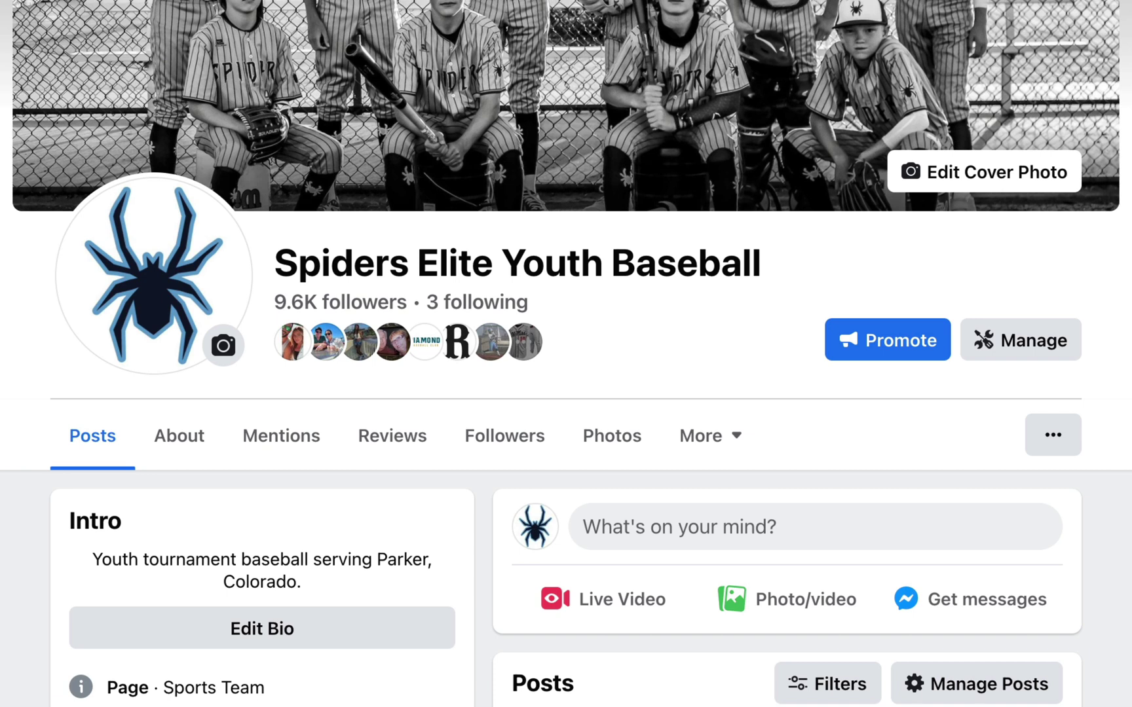
Step: Open the Spiders Elite Youth Baseball Page's Professional dashboard via Manage
{"action": "left_click", "coordinate": [1038, 352]}
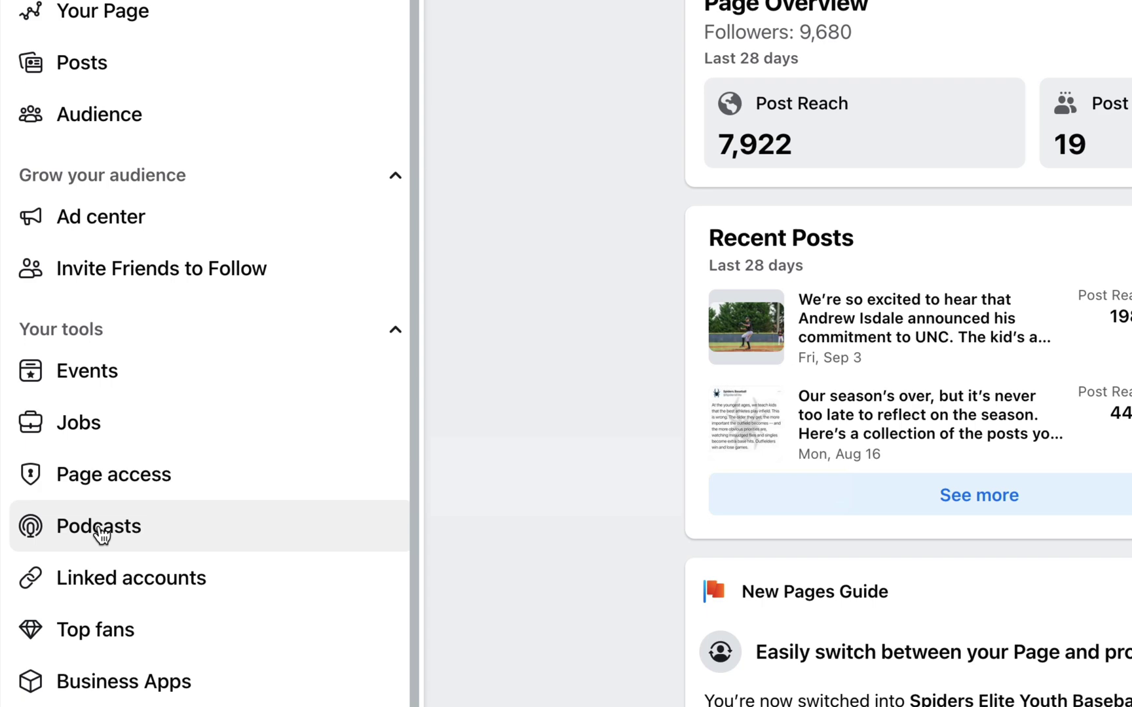
Step: Open the Page's Podcasts settings and start adding a new podcast by RSS feed
{"action": "left_click", "coordinate": [99, 534]}
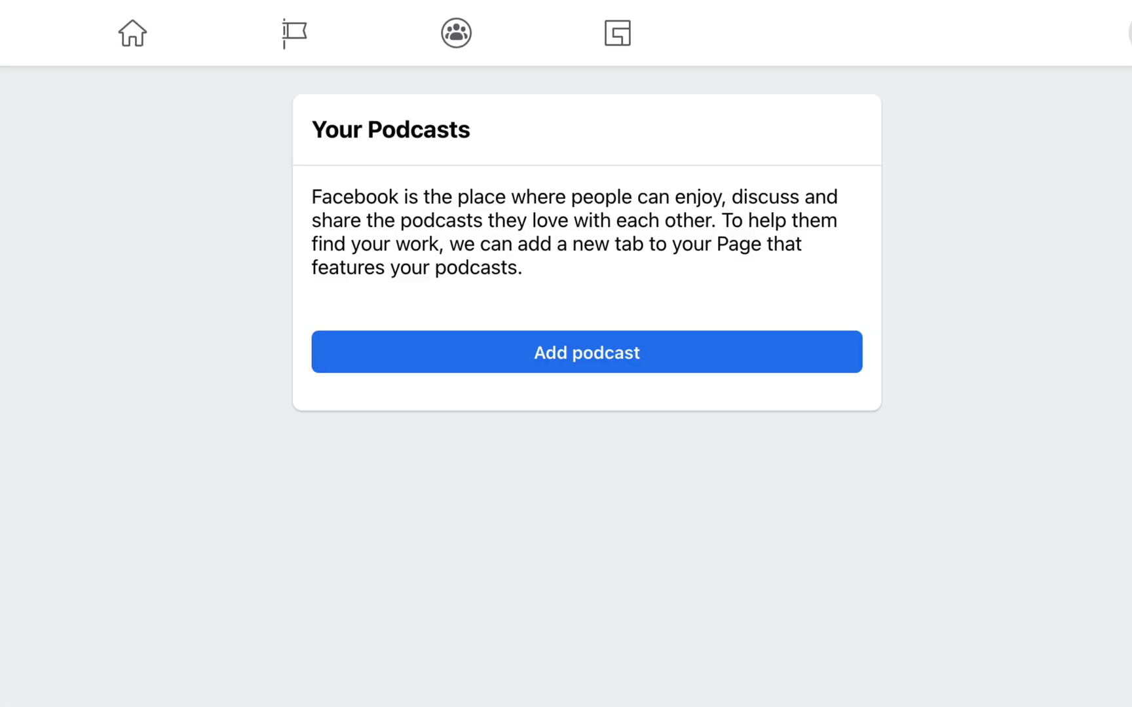
{"action": "left_click", "coordinate": [562, 356]}
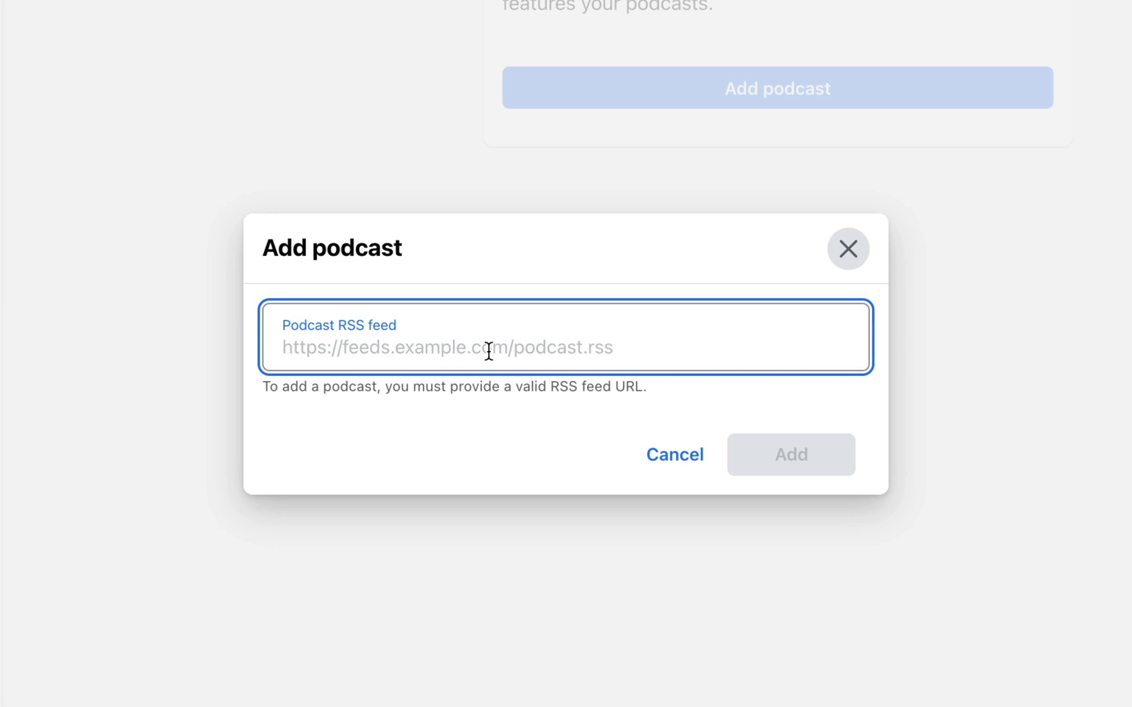
{"action": "type", "text": "https://jonloomer.libsyn.com/rss"}
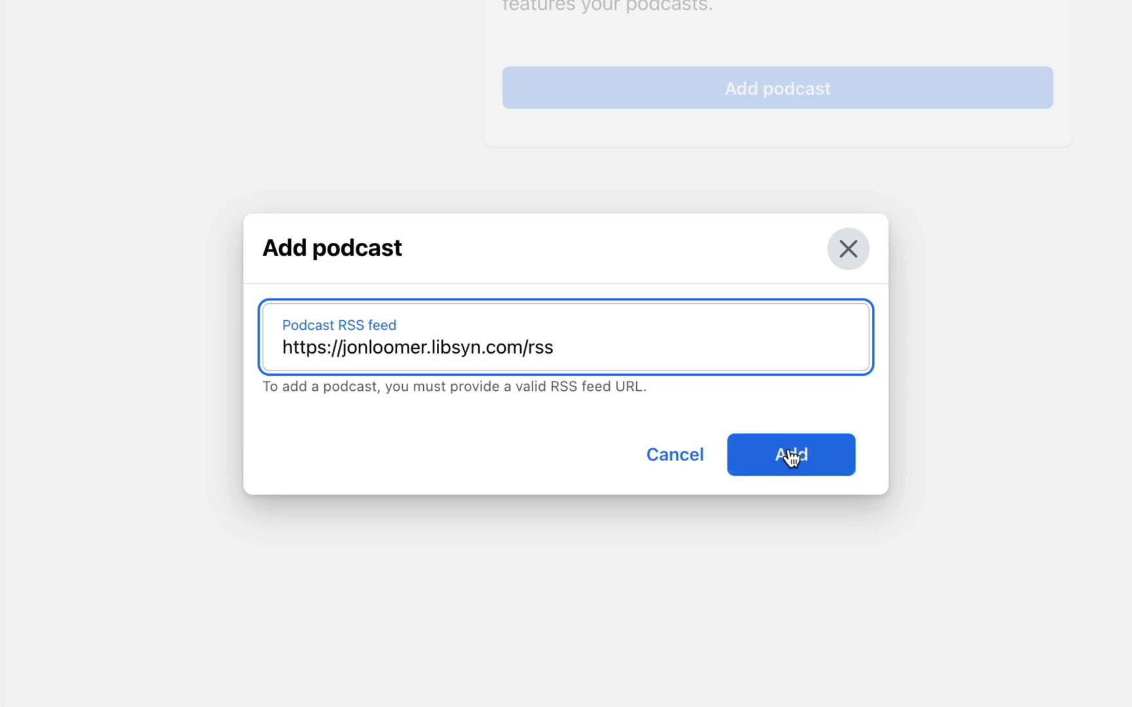
{"action": "left_click", "coordinate": [789, 452]}
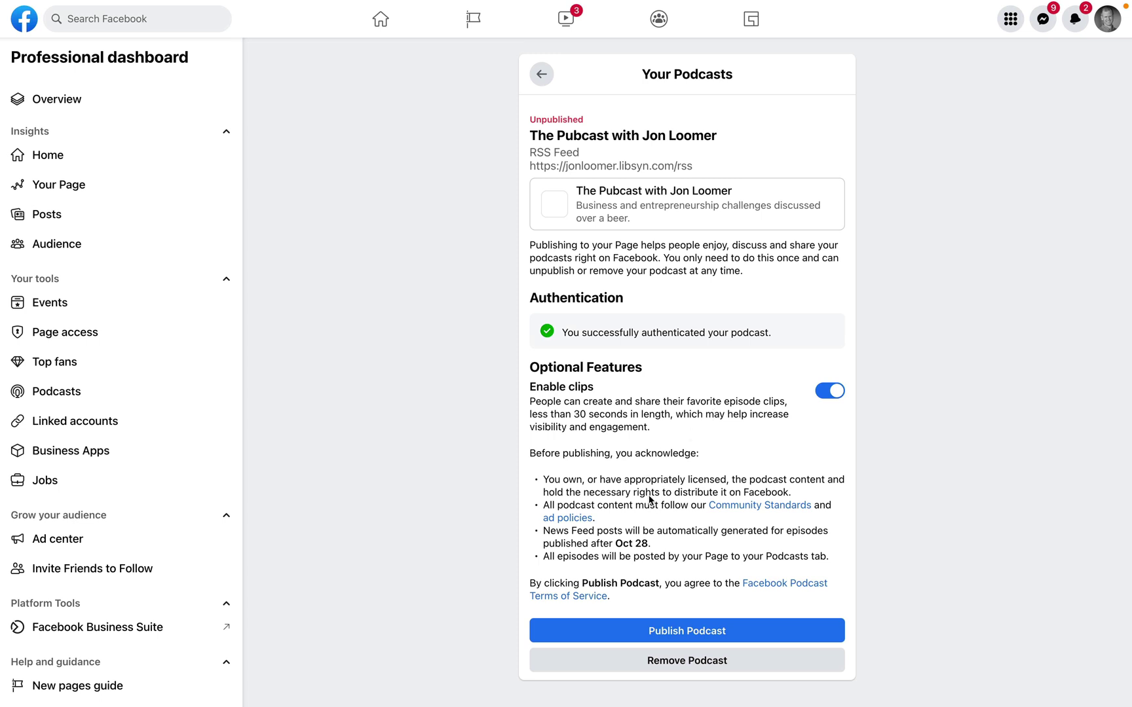
Step: Publish the Pubcast with Jon Loomer podcast to the Page
{"action": "left_click", "coordinate": [706, 634]}
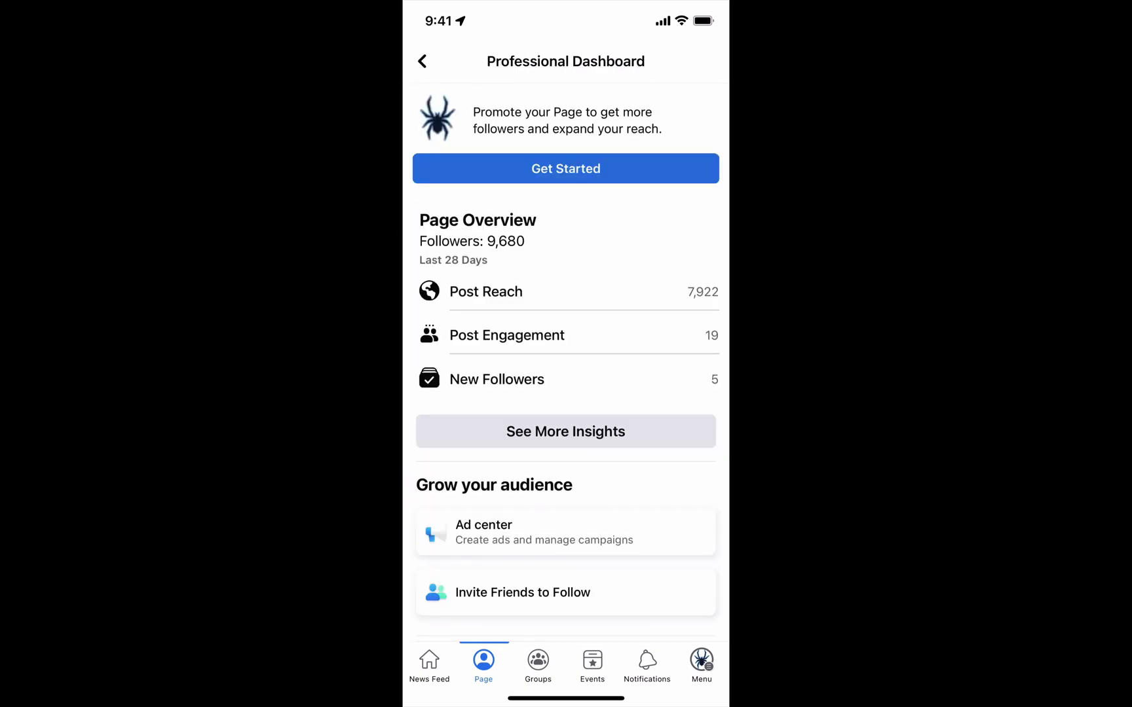
Step: In the mobile Professional Dashboard, view Podcasts and the Add podcast RSS form
{"action": "scroll", "coordinate": [565, 360], "scroll_direction": "down", "scroll_amount": 2}
{"action": "scroll", "coordinate": [566, 360], "scroll_direction": "down", "scroll_amount": 5}
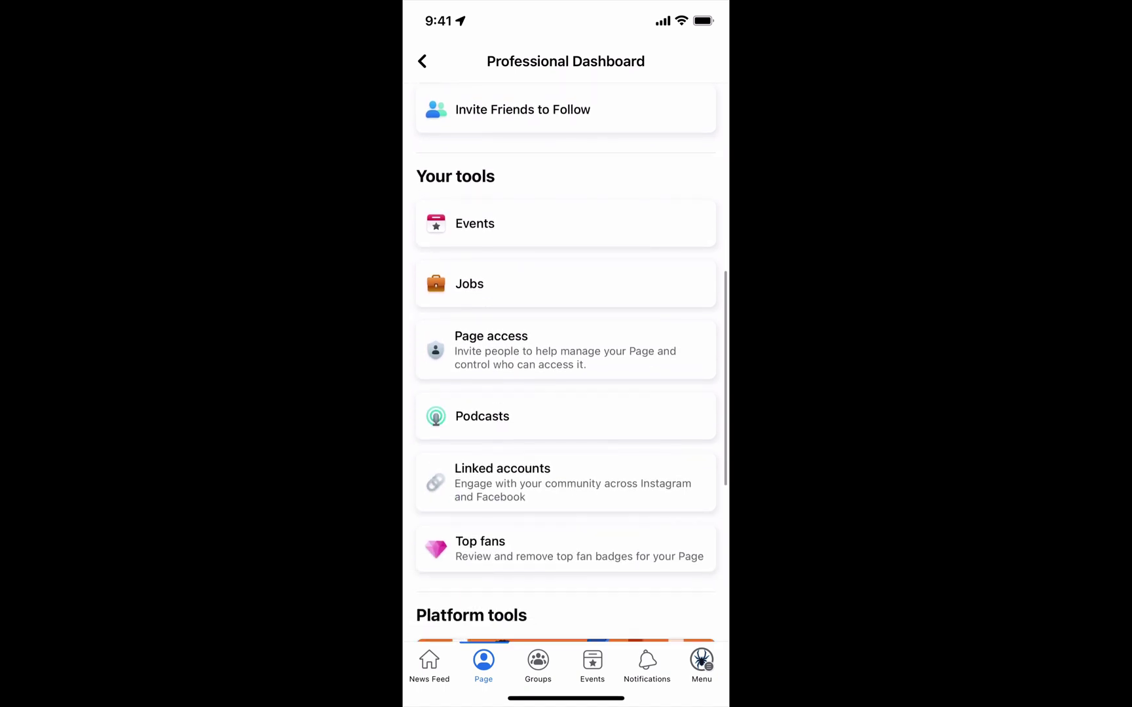
{"action": "left_click", "coordinate": [480, 414]}
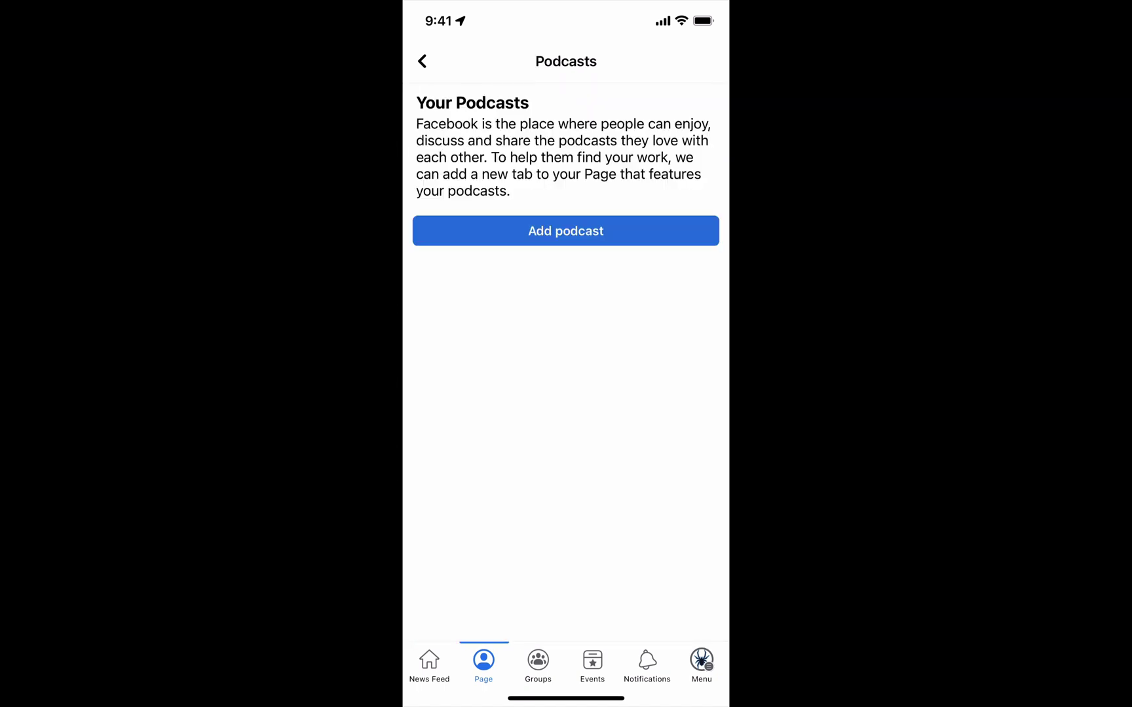
{"action": "left_click", "coordinate": [566, 230]}
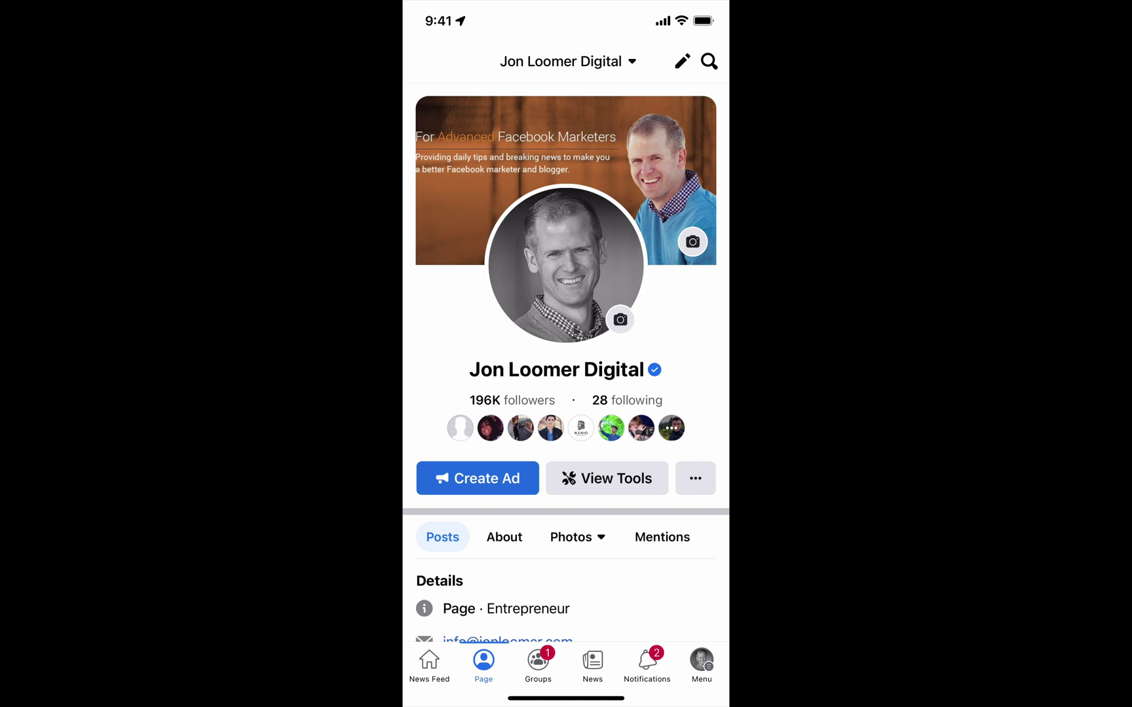
Step: Switch the Page profile to its Podcasts tab to view The Pubcast's episodes
{"action": "scroll", "coordinate": [566, 363], "scroll_direction": "down", "scroll_amount": 3}
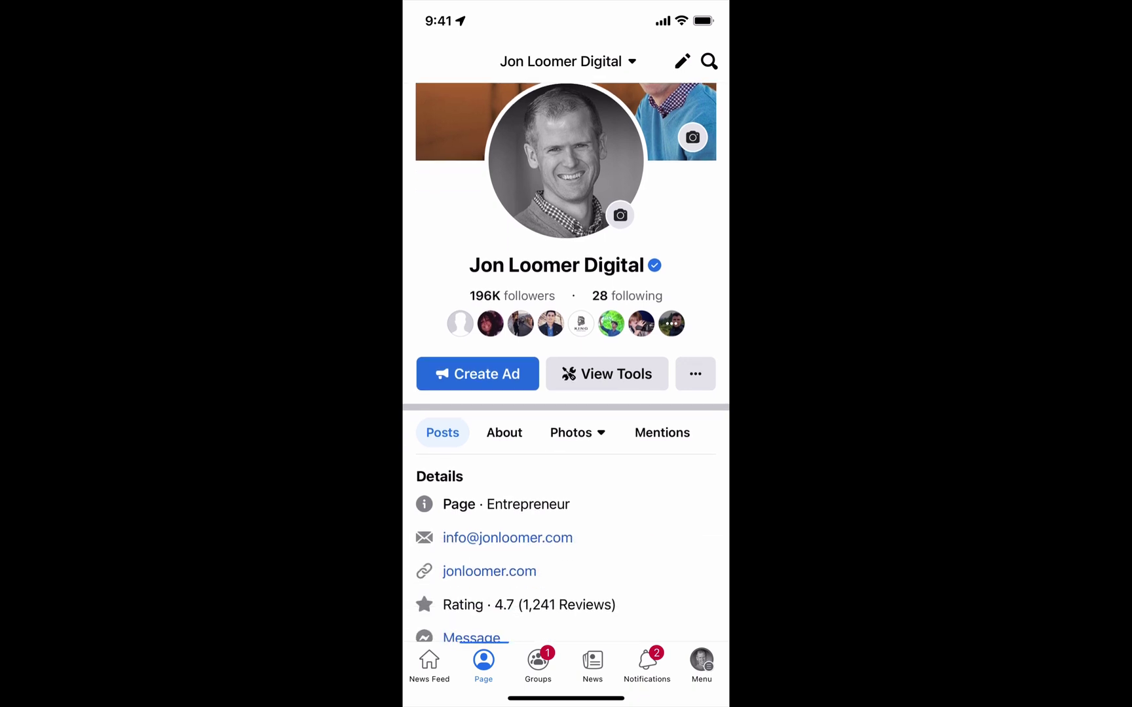
{"action": "left_click", "coordinate": [577, 432]}
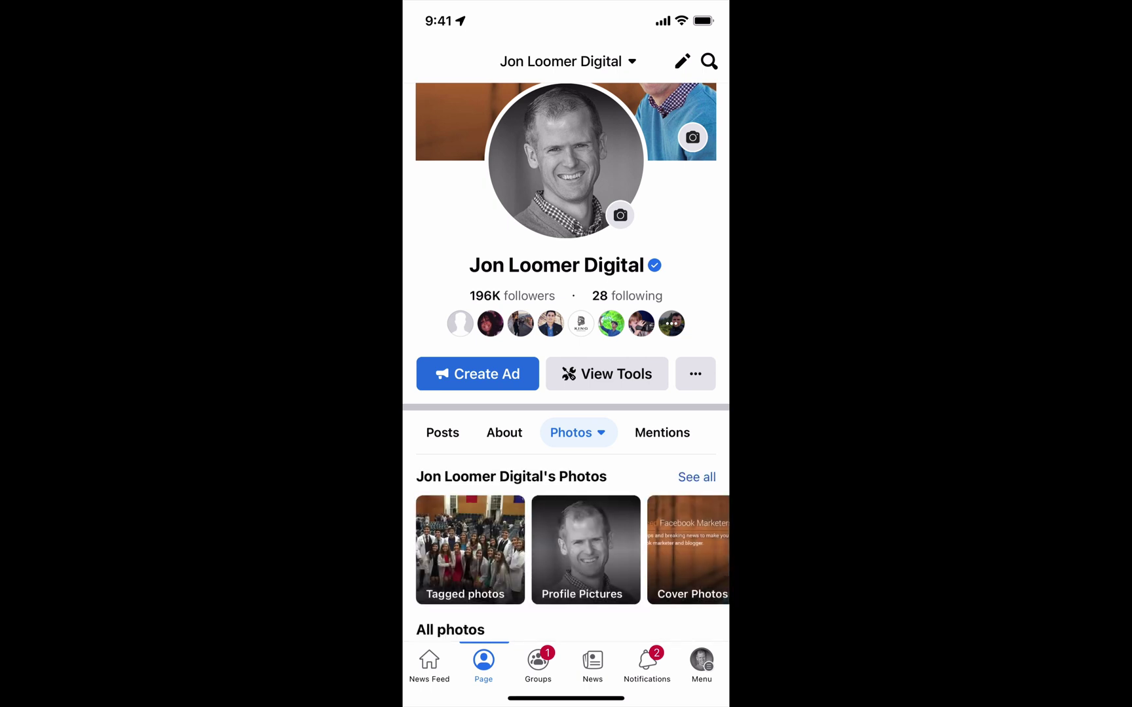
{"action": "left_click", "coordinate": [577, 432]}
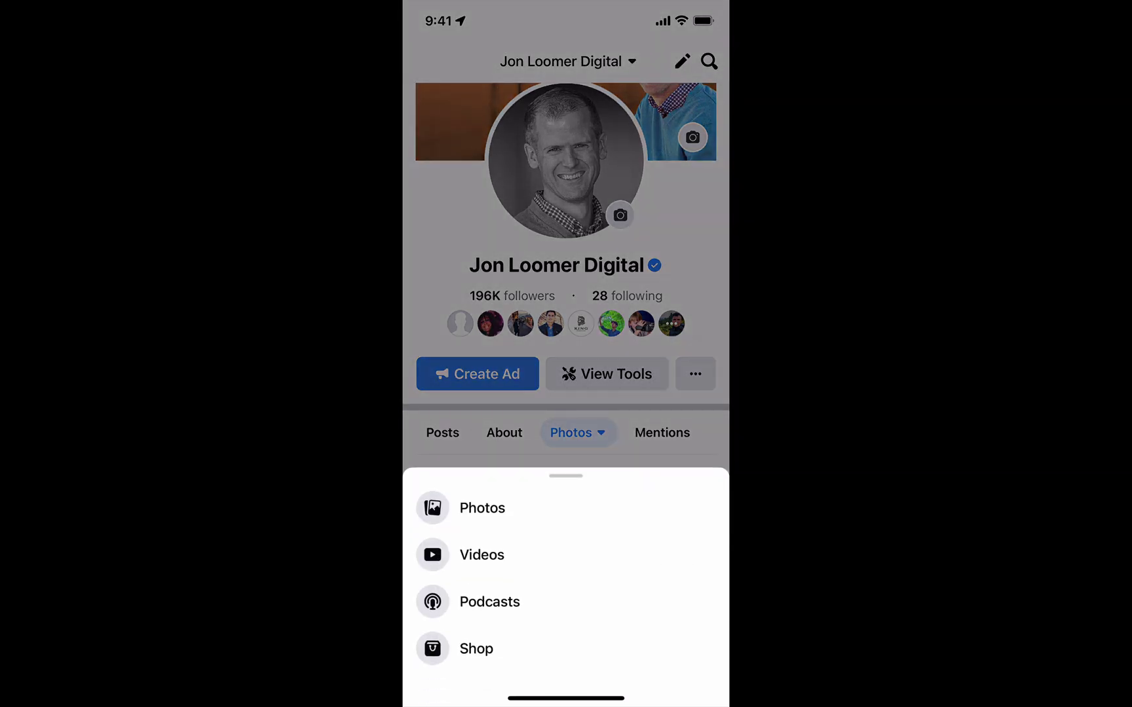
{"action": "left_click", "coordinate": [490, 601]}
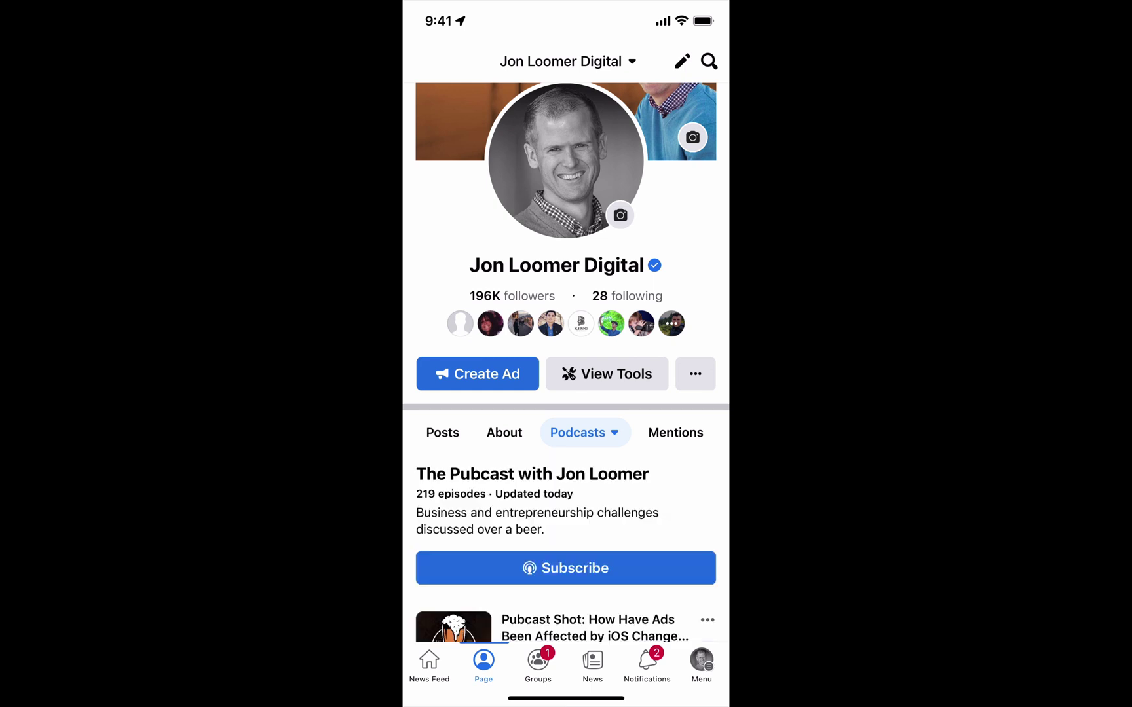
{"action": "scroll", "coordinate": [566, 362], "scroll_direction": "down", "scroll_amount": 3}
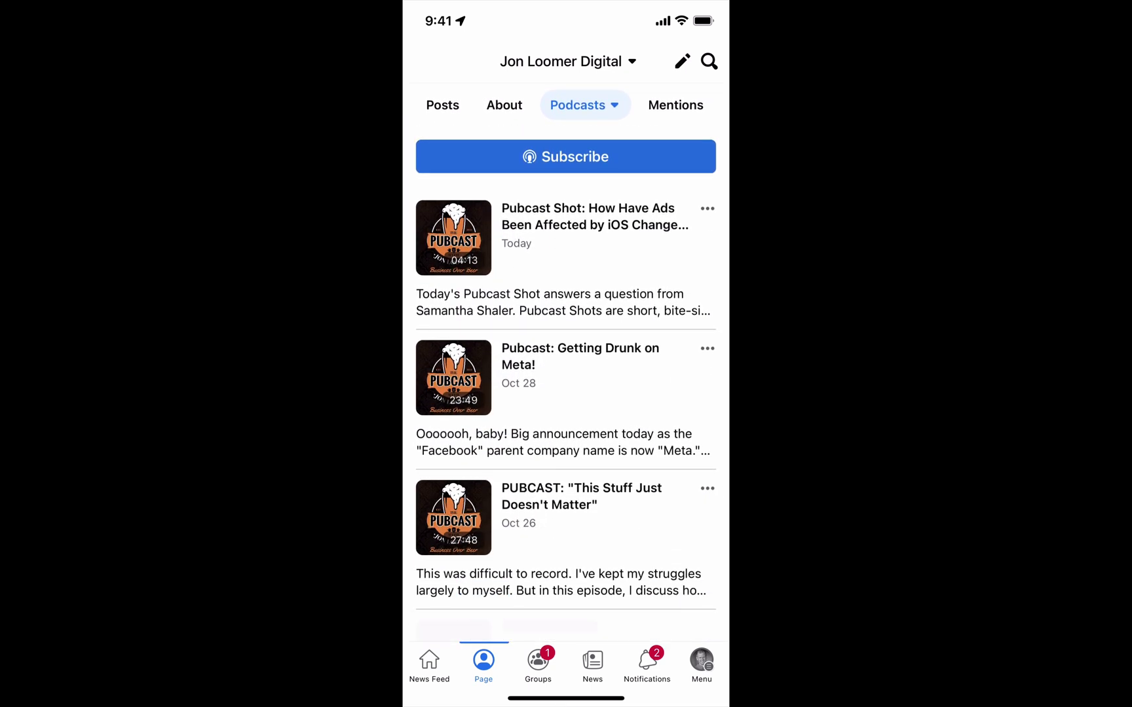
{"action": "scroll", "coordinate": [566, 362], "scroll_direction": "up", "scroll_amount": 2}
{"action": "scroll", "coordinate": [565, 362], "scroll_direction": "up", "scroll_amount": 2}
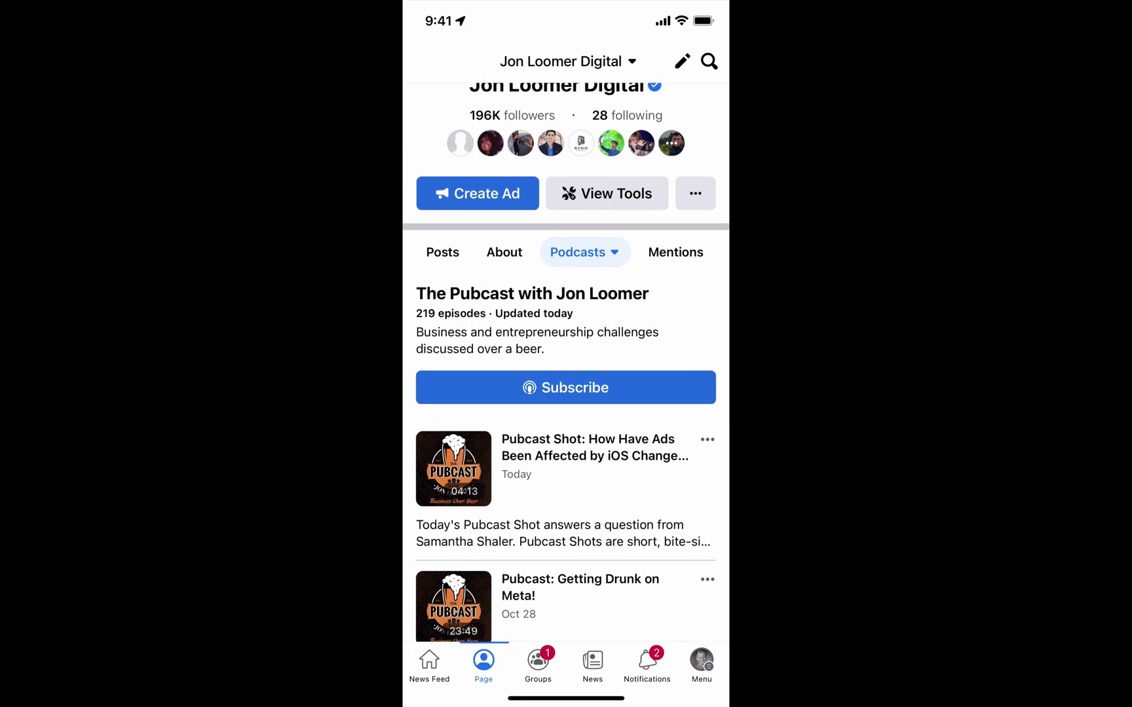
{"action": "scroll", "coordinate": [566, 360], "scroll_direction": "down", "scroll_amount": 1}
{"action": "scroll", "coordinate": [566, 360], "scroll_direction": "down", "scroll_amount": 2}
{"action": "scroll", "coordinate": [566, 361], "scroll_direction": "down", "scroll_amount": 3}
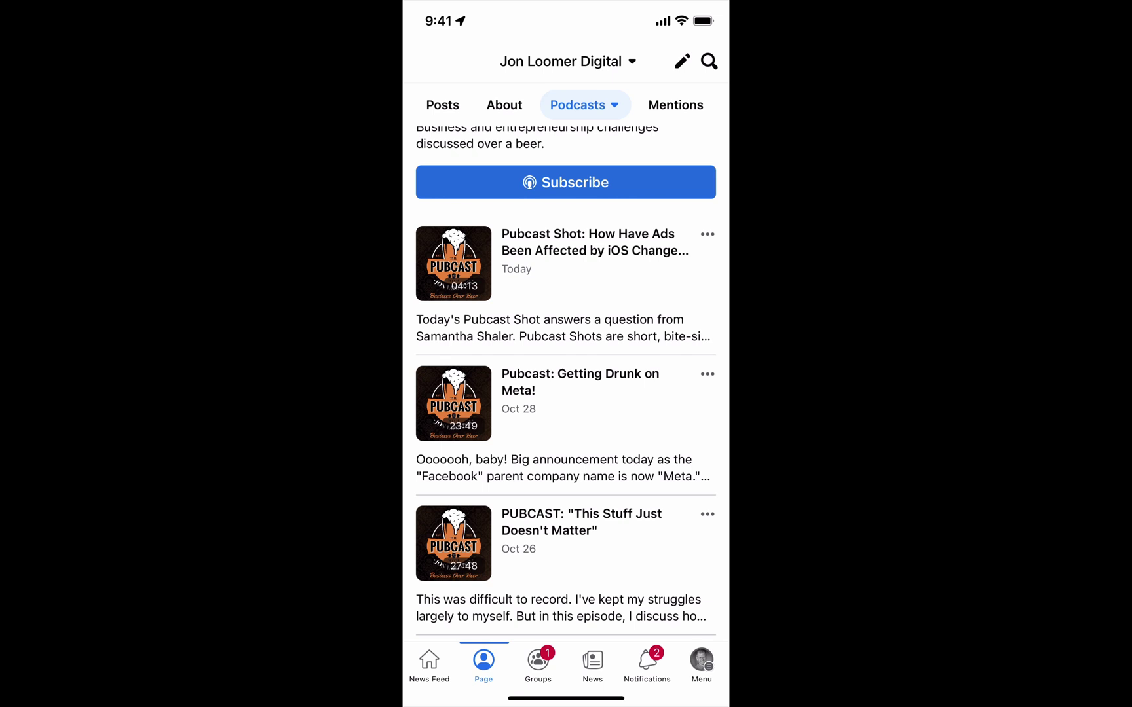
{"action": "scroll", "coordinate": [566, 360], "scroll_direction": "down", "scroll_amount": 1}
{"action": "scroll", "coordinate": [566, 360], "scroll_direction": "up", "scroll_amount": 1}
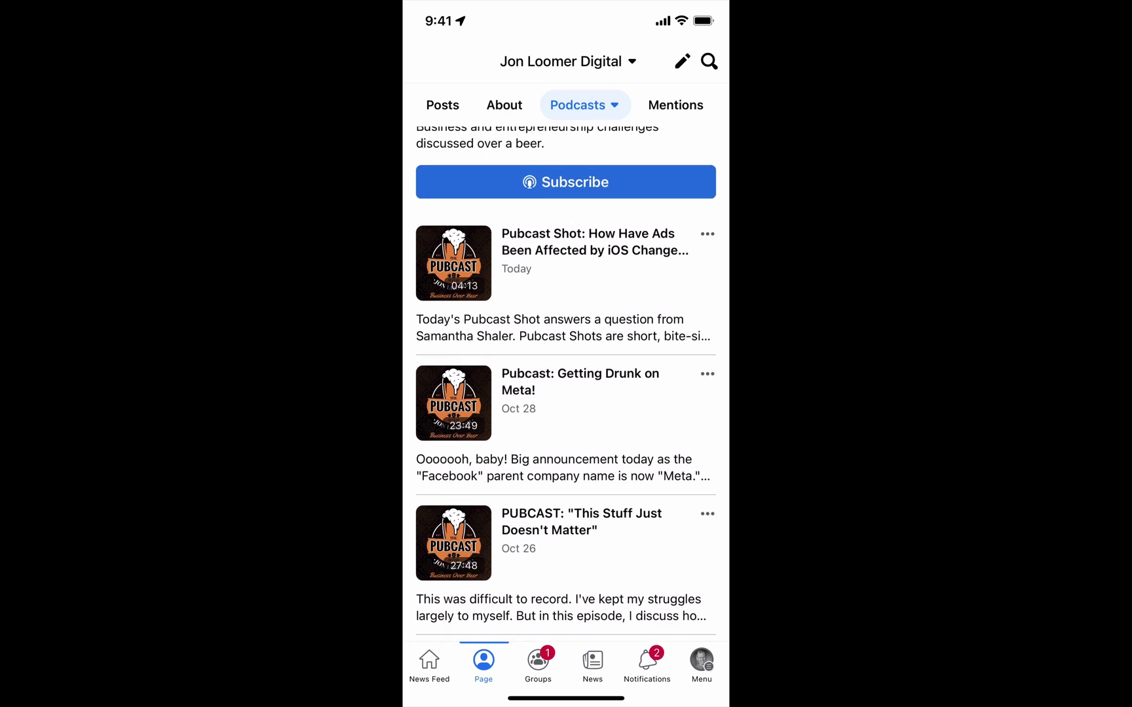
{"action": "scroll", "coordinate": [566, 379], "scroll_direction": "down", "scroll_amount": 2}
{"action": "scroll", "coordinate": [565, 380], "scroll_direction": "down", "scroll_amount": 1}
{"action": "scroll", "coordinate": [565, 379], "scroll_direction": "down", "scroll_amount": 3}
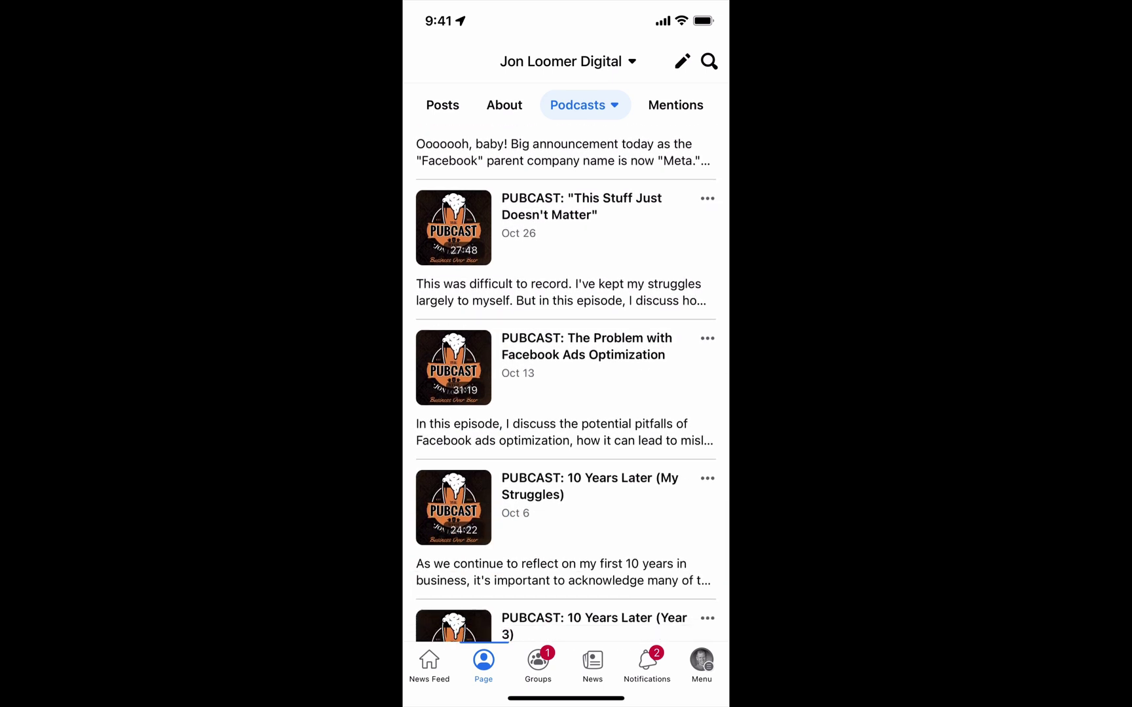
{"action": "scroll", "coordinate": [566, 380], "scroll_direction": "down", "scroll_amount": 1}
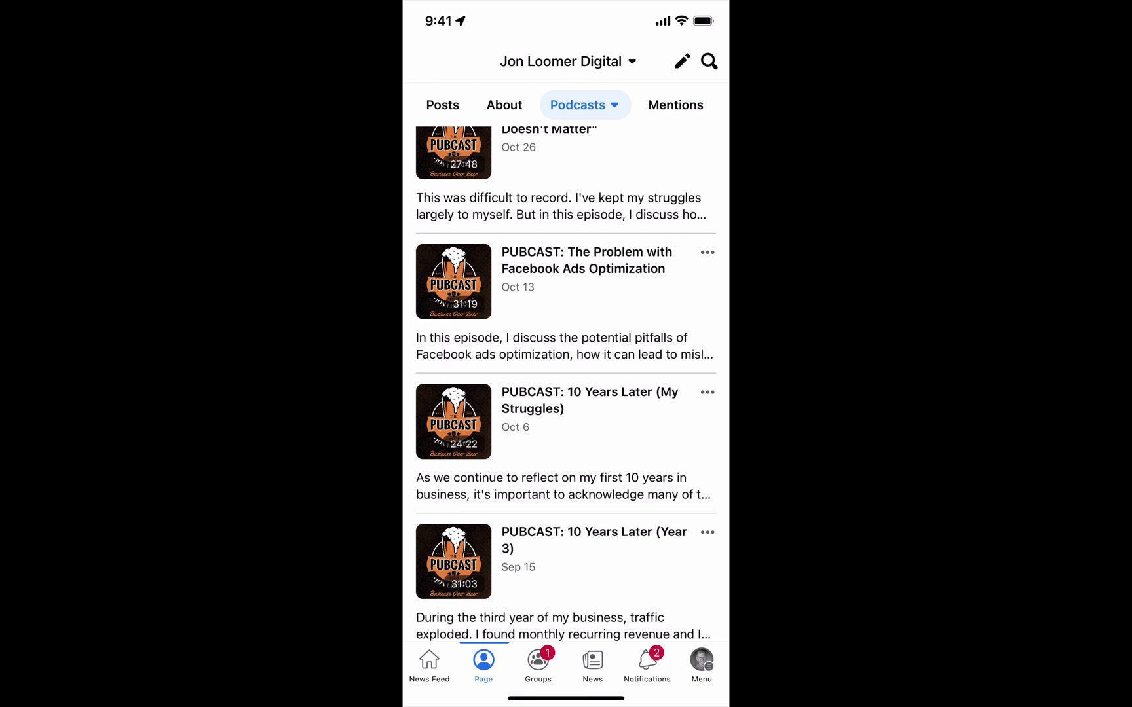
{"action": "scroll", "coordinate": [566, 384], "scroll_direction": "up", "scroll_amount": 5}
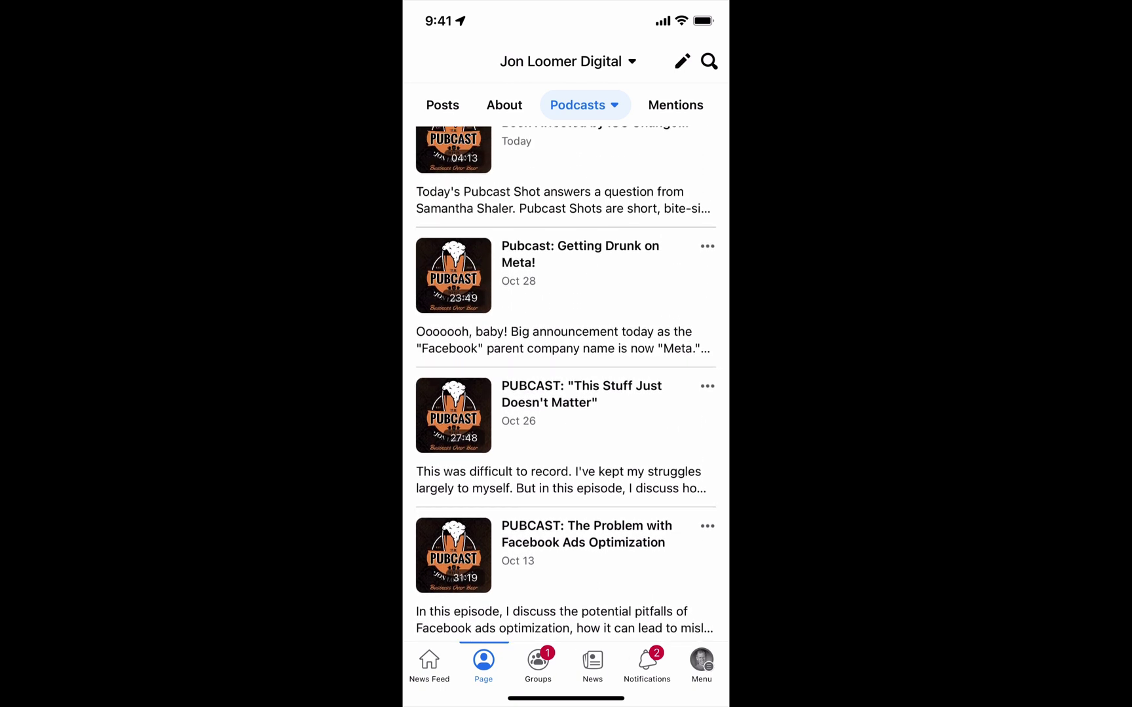
{"action": "scroll", "coordinate": [566, 384], "scroll_direction": "up", "scroll_amount": 2}
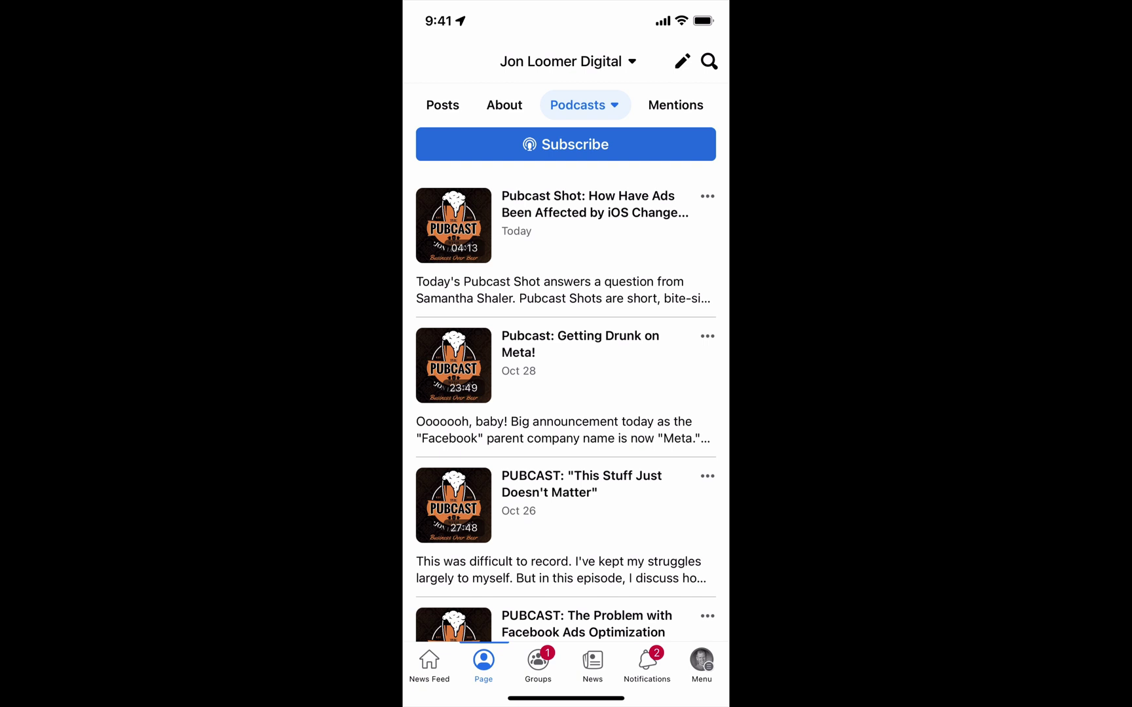
{"action": "scroll", "coordinate": [566, 384], "scroll_direction": "up", "scroll_amount": 1}
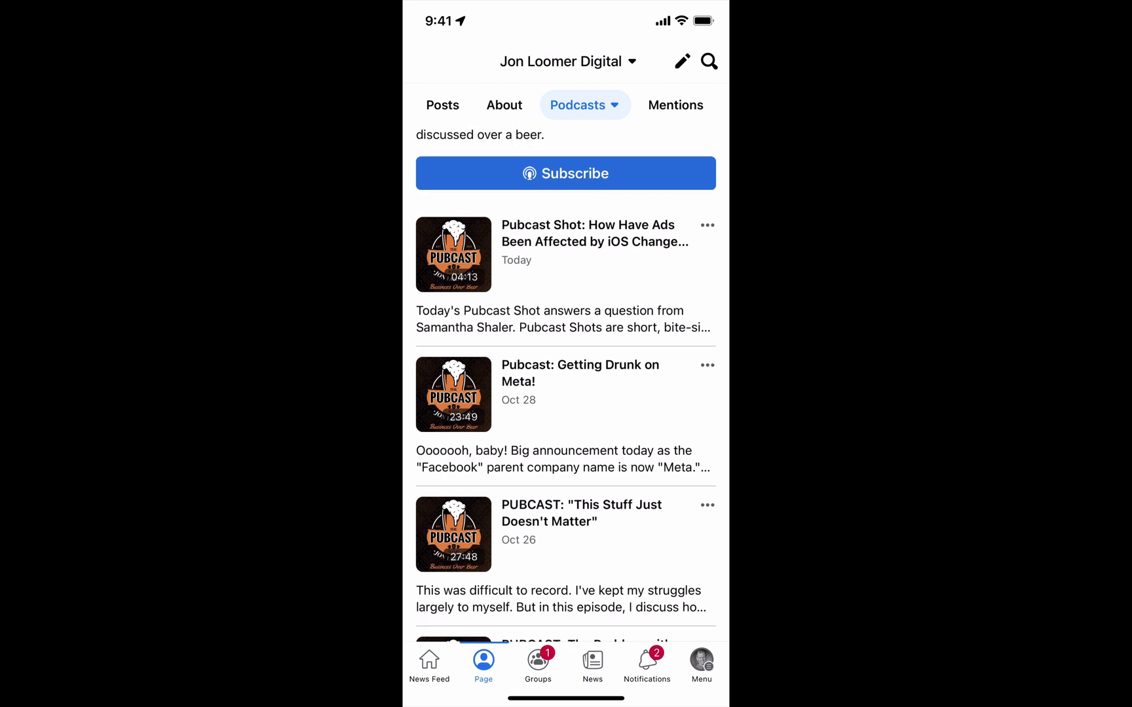